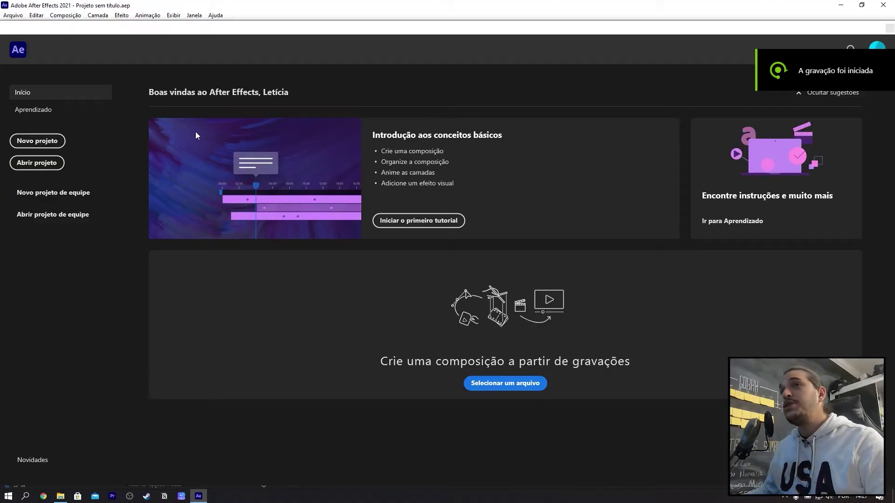
Start a new empty project with Novo projeto on the After Effects welcome screen
click(38, 141)
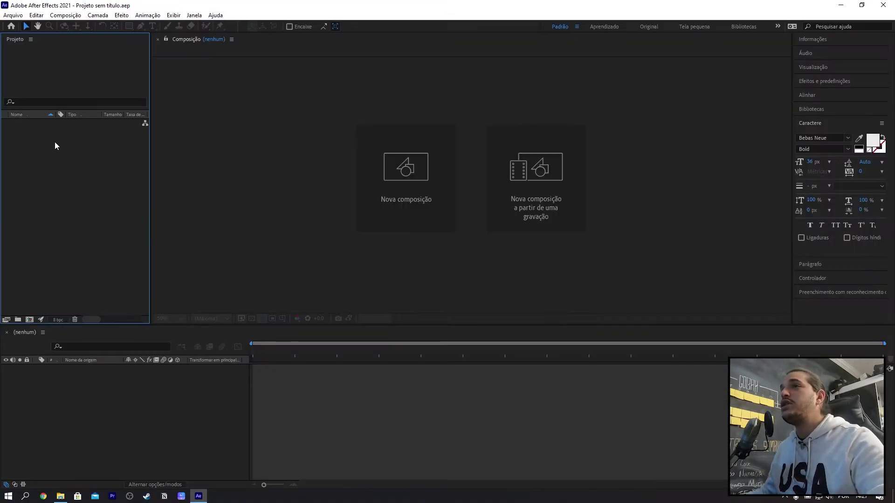
Create Composição 1 at 1920×1080, 24 fps and 30 seconds, with a black background
click(274, 240)
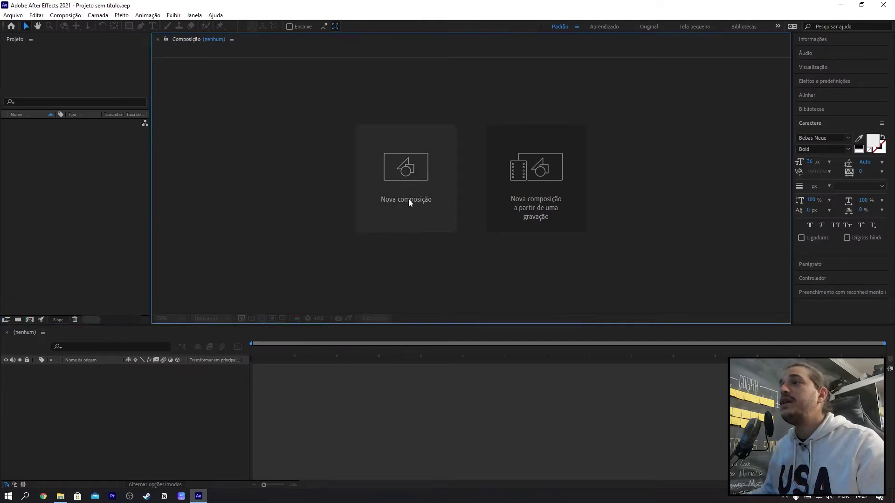
click(401, 168)
click(307, 149)
text(1920)
key(Tab)
text(1080)
key(Tab)
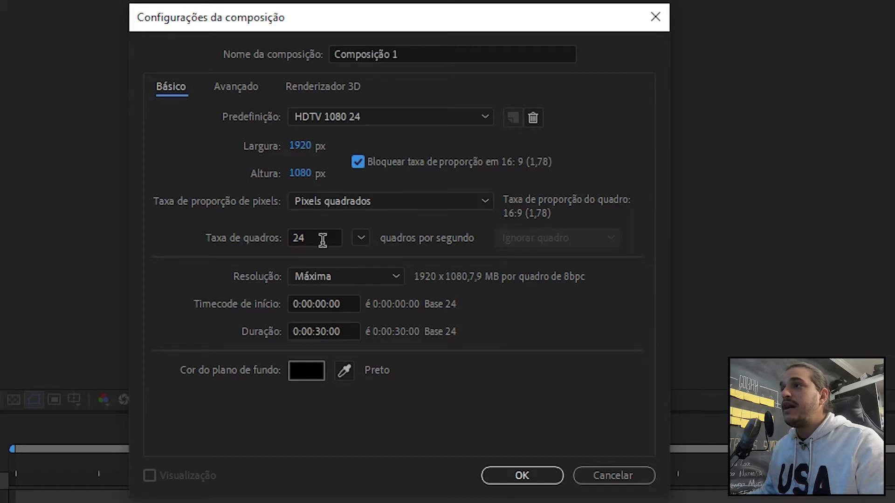
key(Tab)
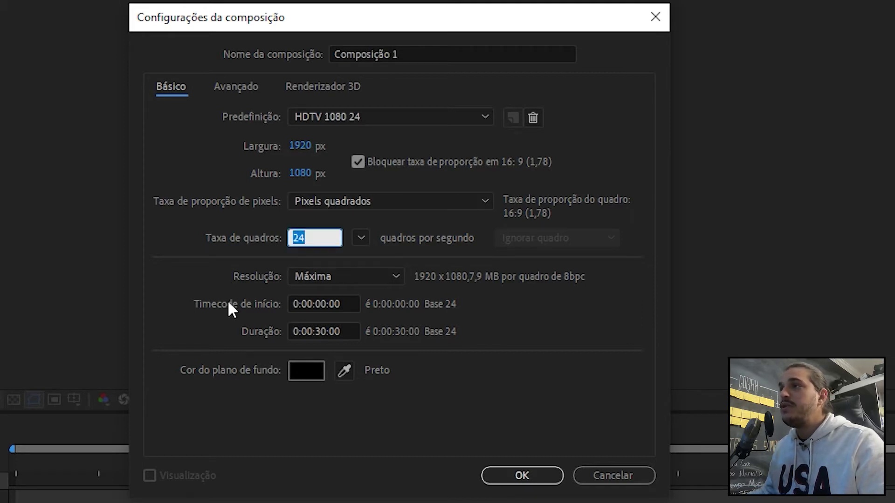
click(522, 476)
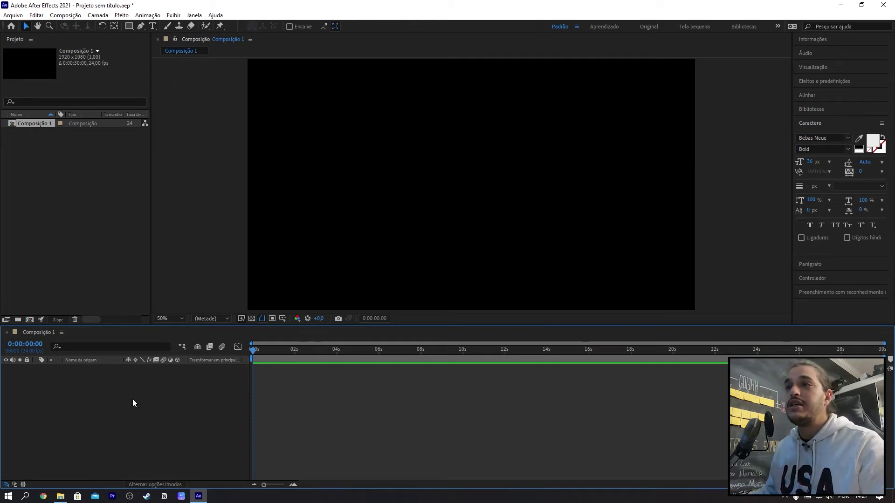
click(153, 27)
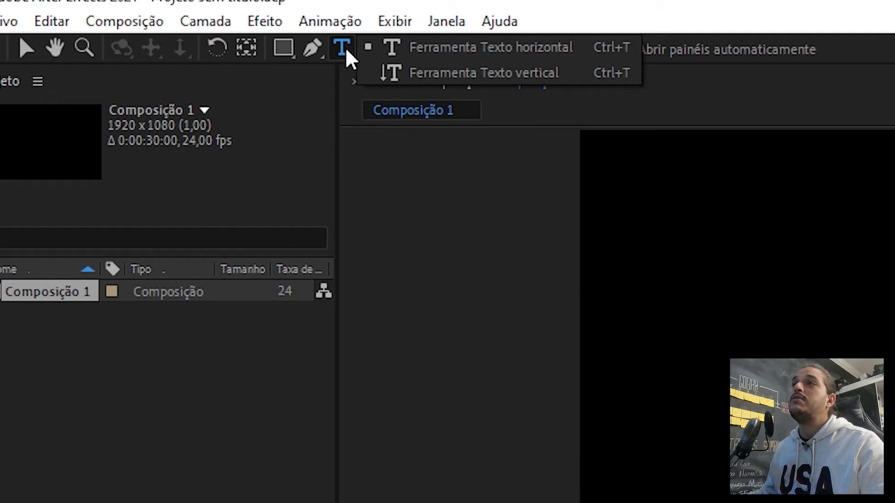
click(894, 392)
text(@GOBAHFILMS)
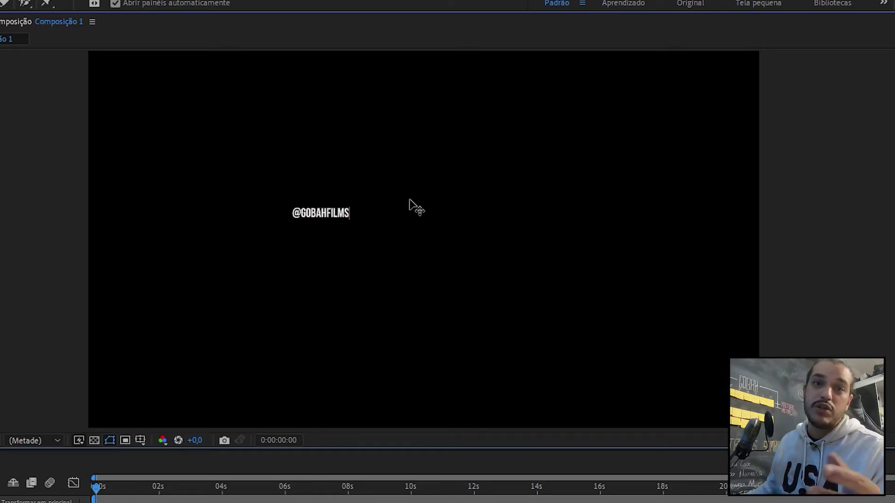
drag(293, 213, 349, 219)
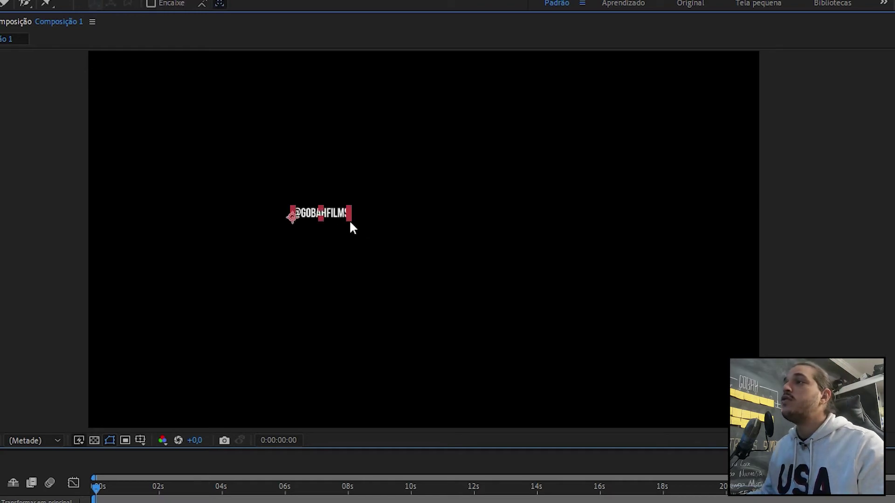
key(ctrl+alt+shift+period)
key(ctrl+alt+shift+period)
key(ctrl+alt+shift+period)
key(Escape)
drag(533, 185, 489, 226)
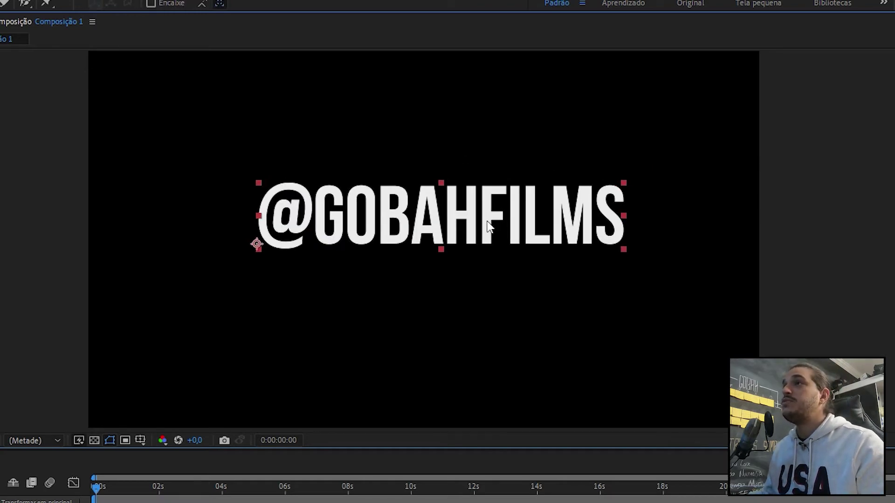
drag(420, 214, 403, 238)
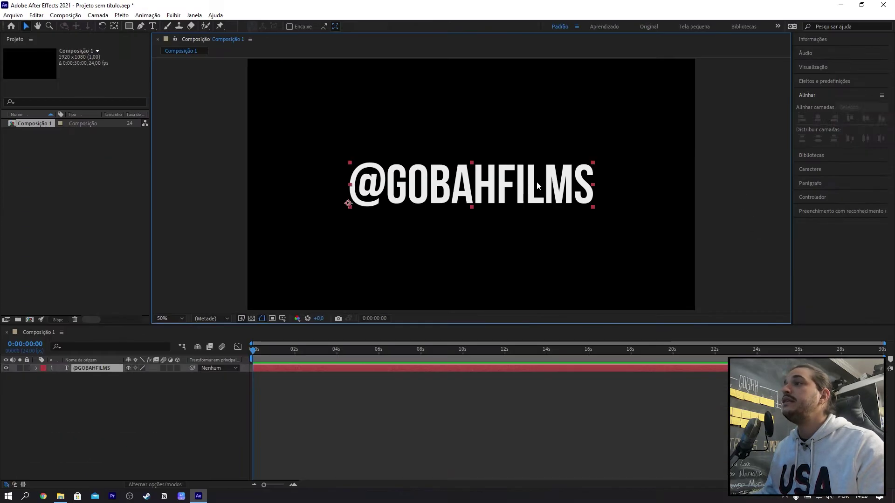
mouse_move(593, 162)
mouse_down()
mouse_move(643, 142)
mouse_move(643, 134)
mouse_up()
click(817, 118)
click(864, 120)
click(692, 155)
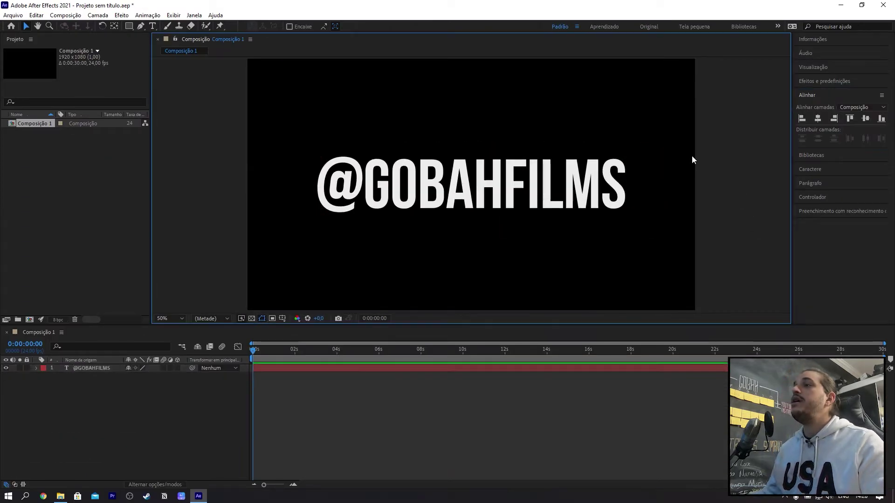
click(482, 191)
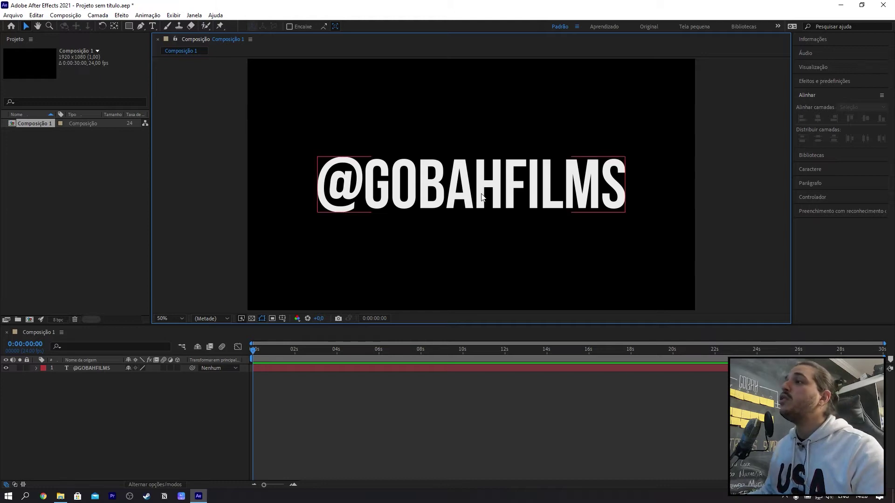
right_click(485, 186)
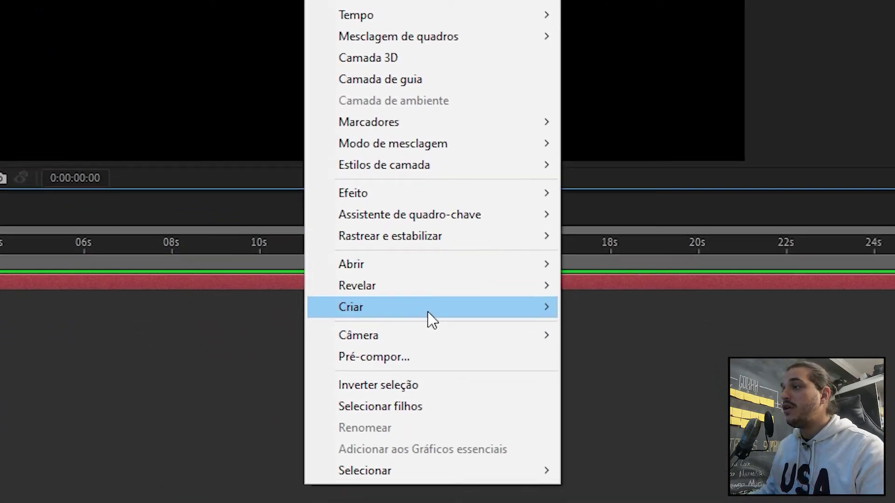
mouse_move(535, 412)
click(588, 303)
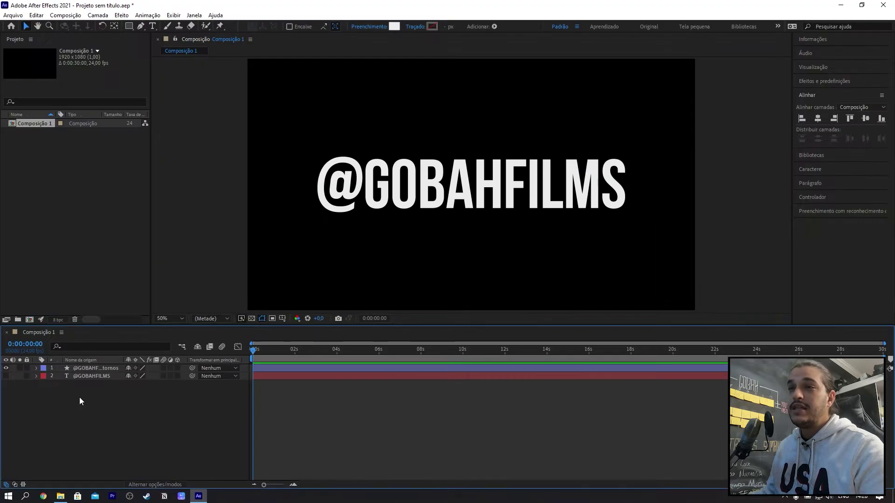
click(96, 368)
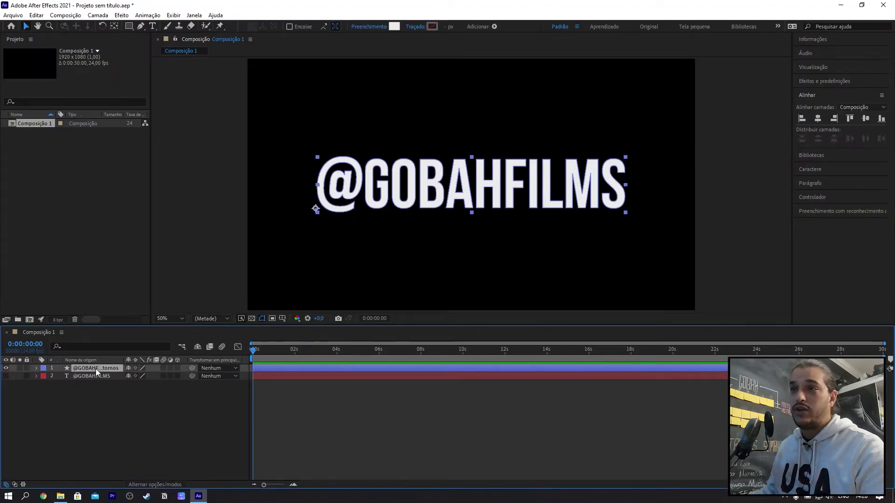
click(80, 374)
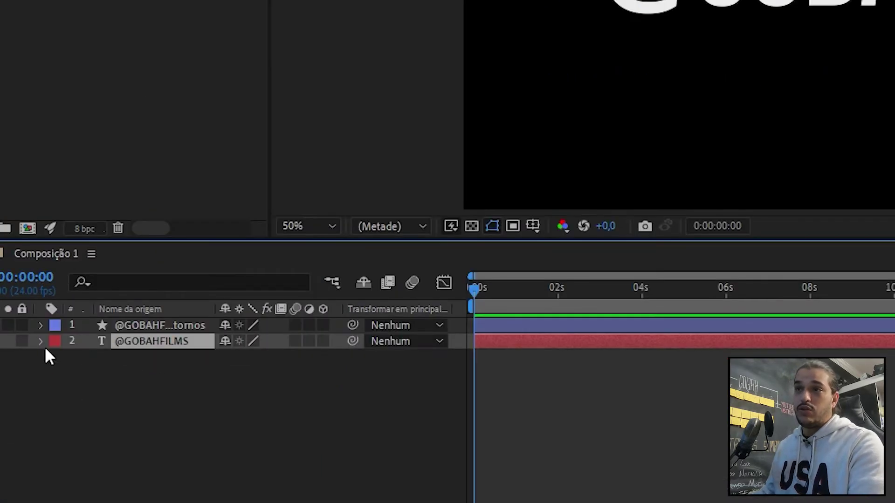
key(Delete)
click(165, 328)
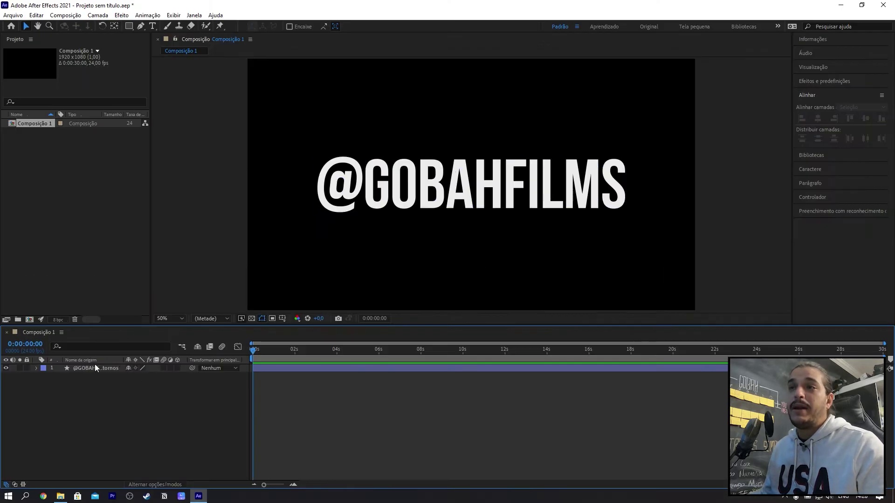
click(90, 367)
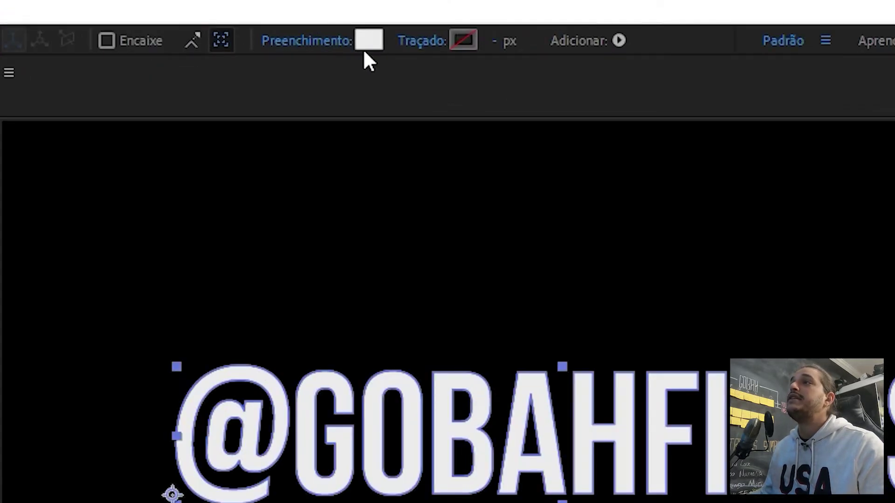
alt+click(375, 40)
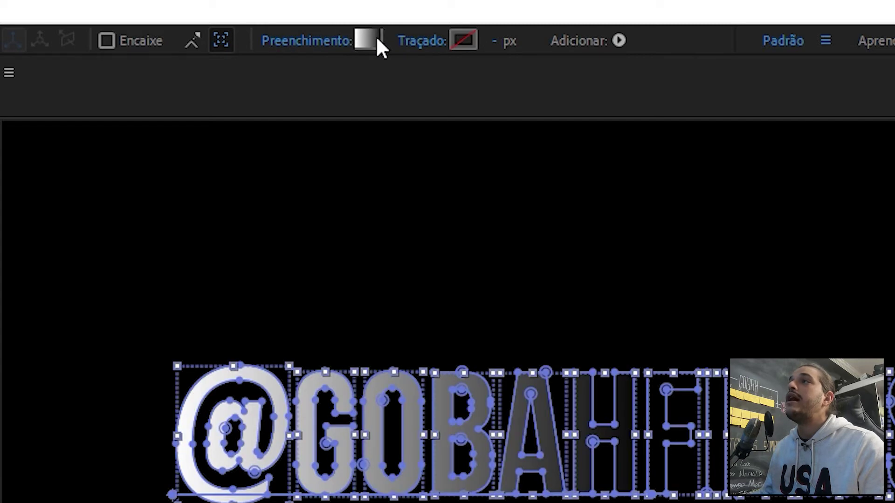
alt+click(374, 40)
alt+click(372, 39)
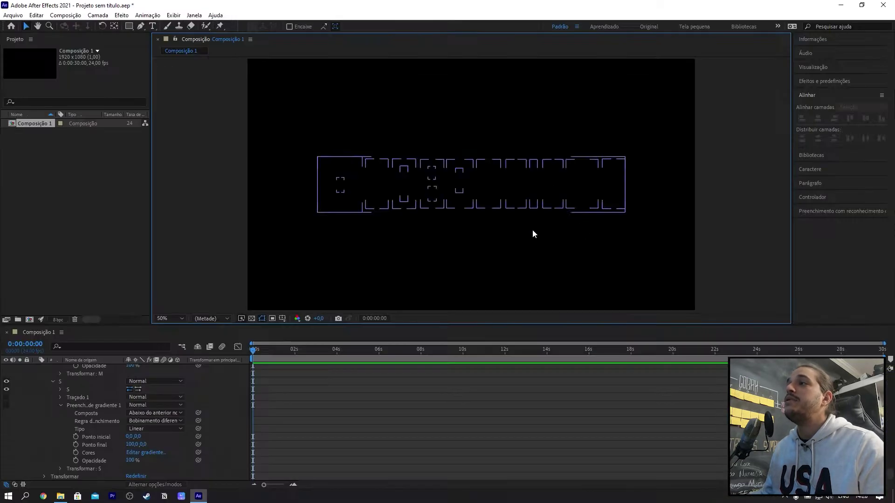
click(556, 301)
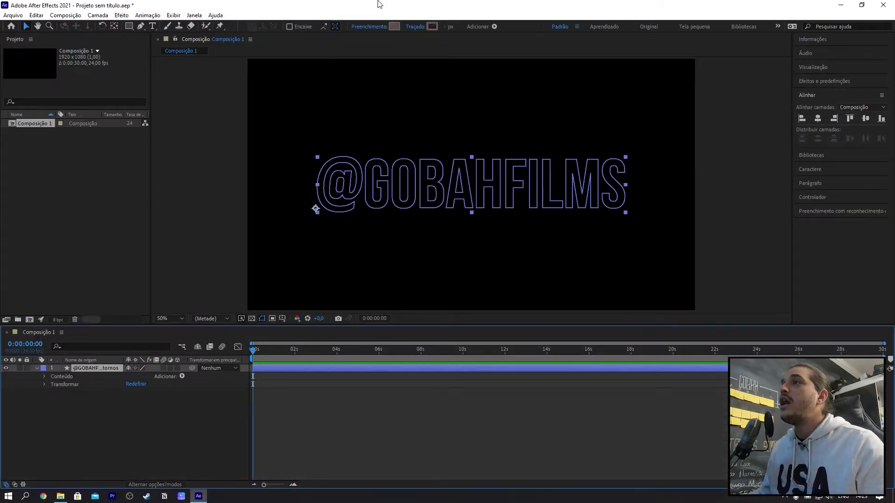
Give the letters an orange FF6600 stroke 1 px wide
click(432, 27)
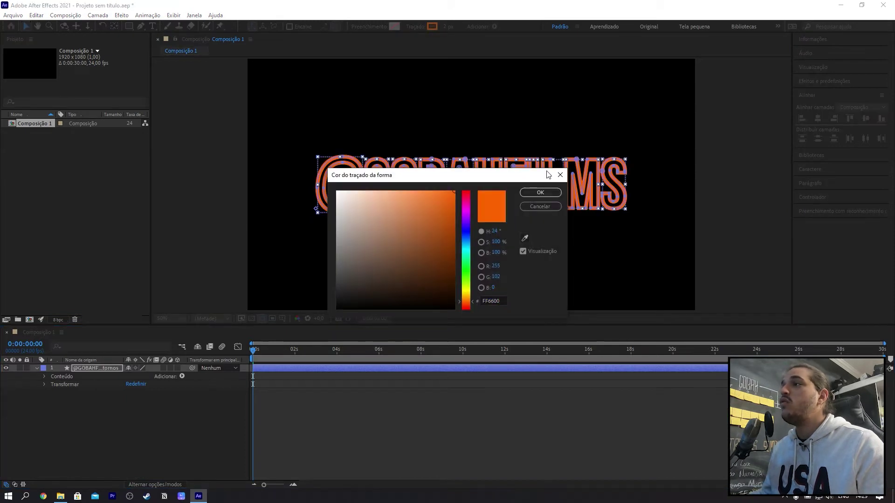
click(551, 195)
click(450, 27)
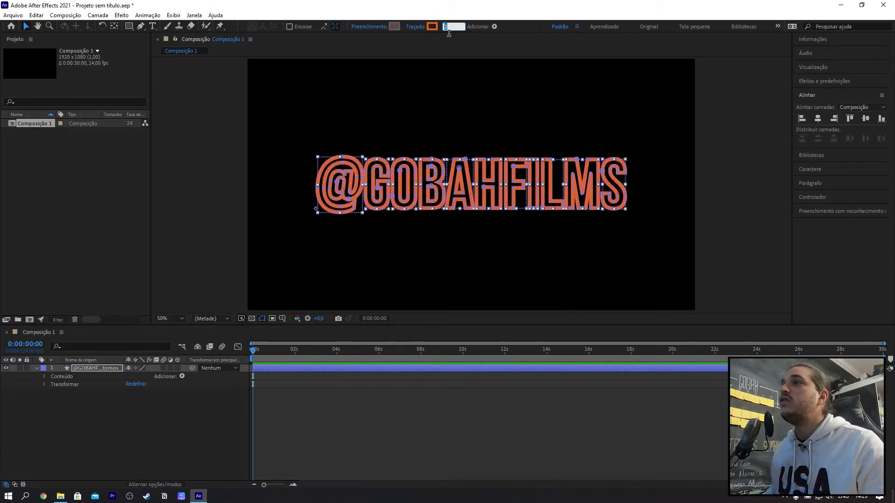
text(1)
click(694, 198)
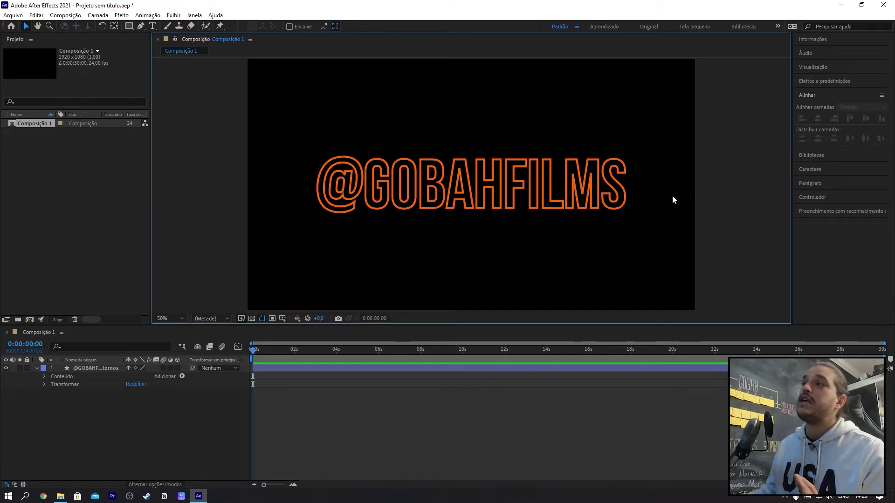
click(474, 176)
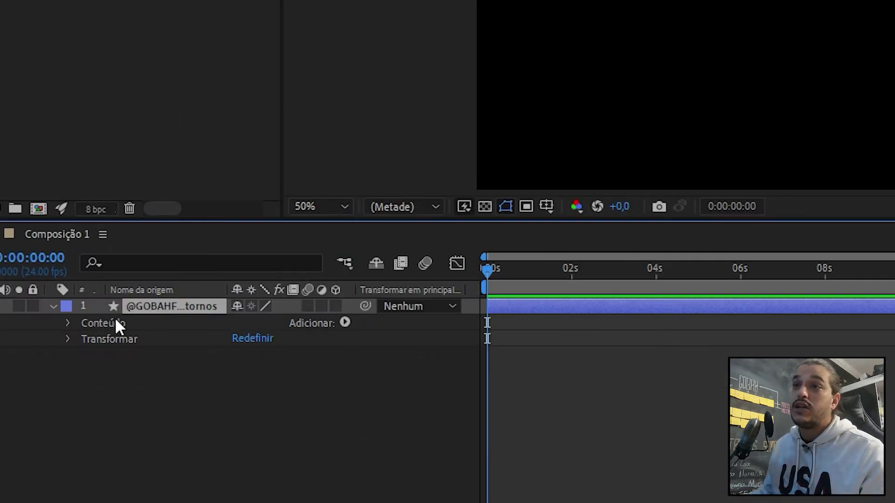
click(68, 323)
scroll(100, 343, down, 5)
scroll(130, 399, down, 5)
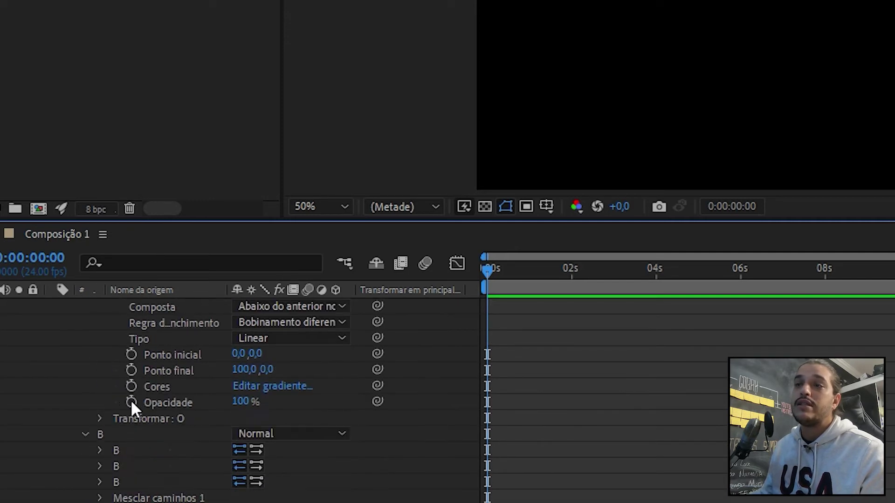
scroll(136, 386, up, 5)
click(68, 322)
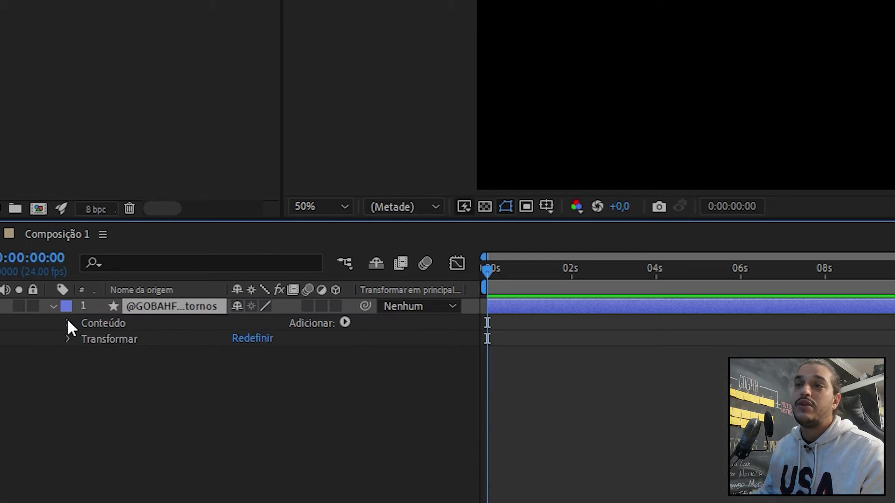
click(179, 382)
click(122, 336)
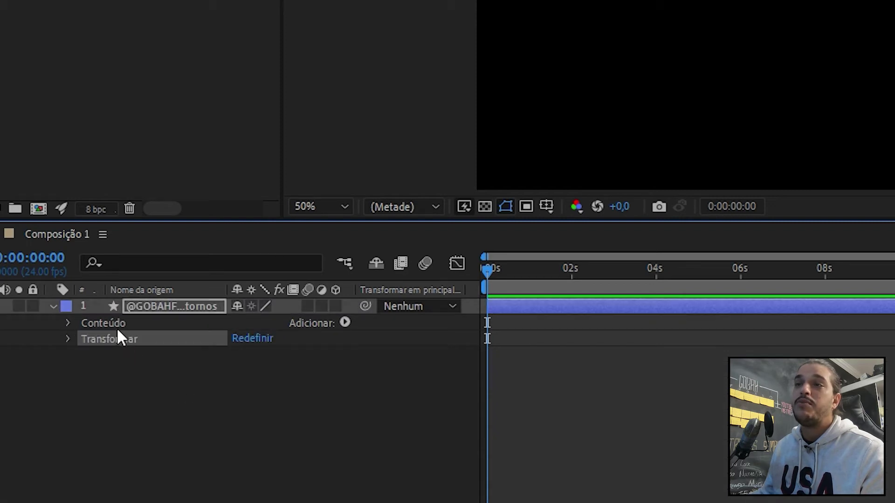
click(105, 323)
click(112, 339)
key(F2)
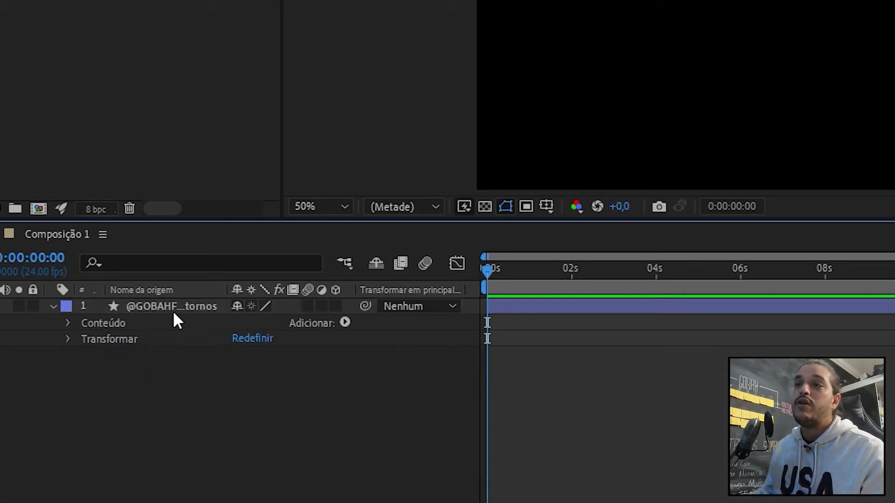
click(178, 306)
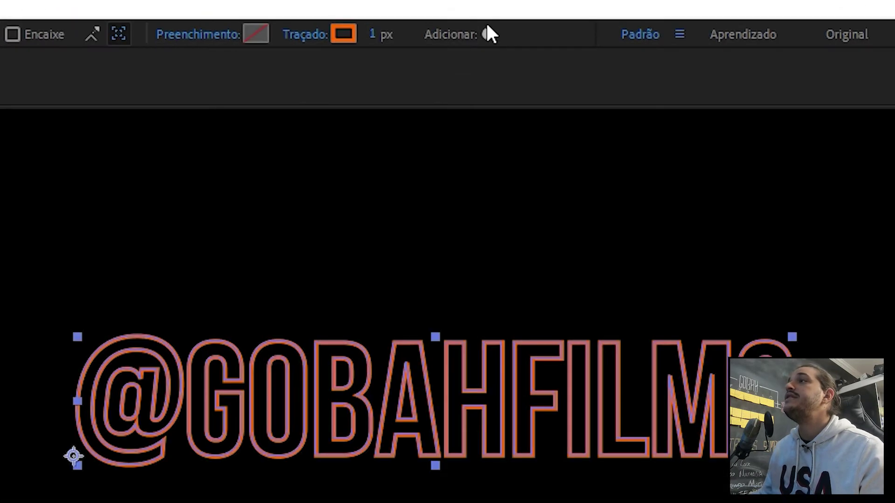
click(494, 26)
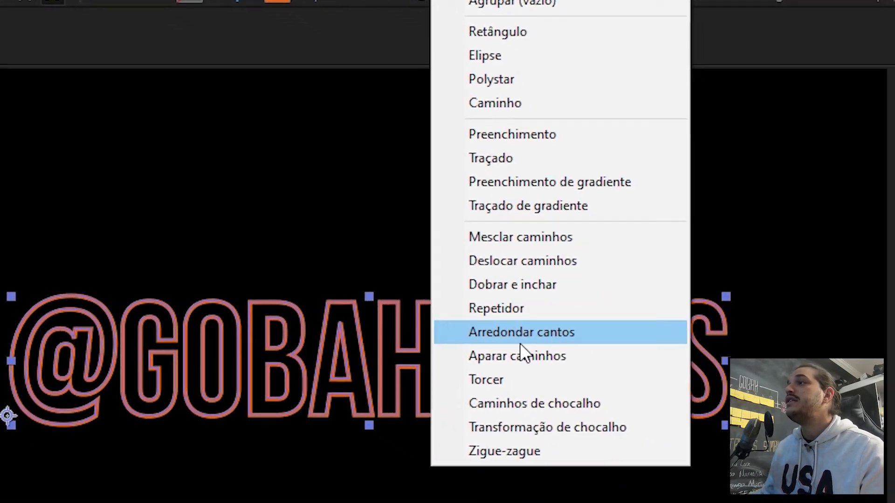
click(586, 400)
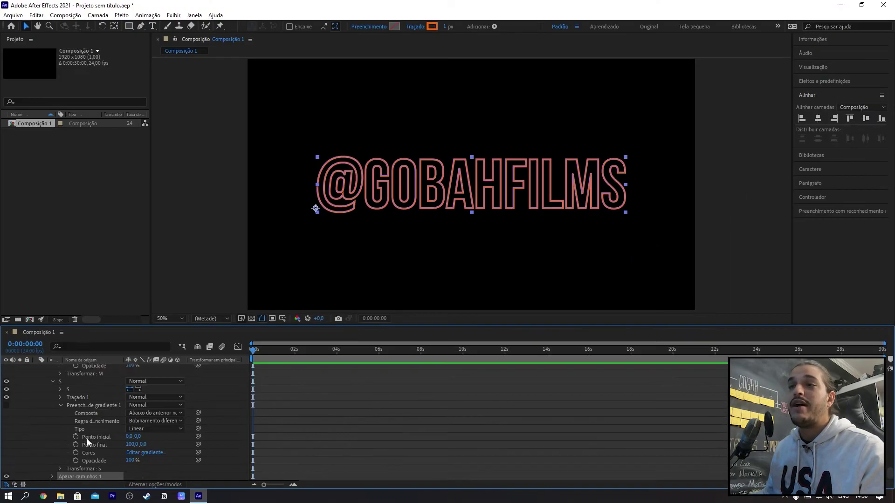
scroll(87, 438, down, 1)
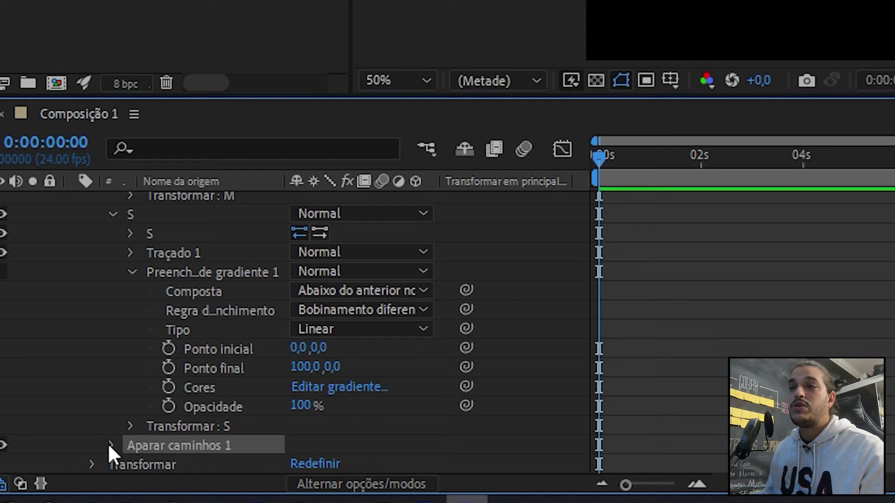
scroll(171, 442, up, 4)
scroll(171, 440, up, 1)
scroll(171, 440, down, 5)
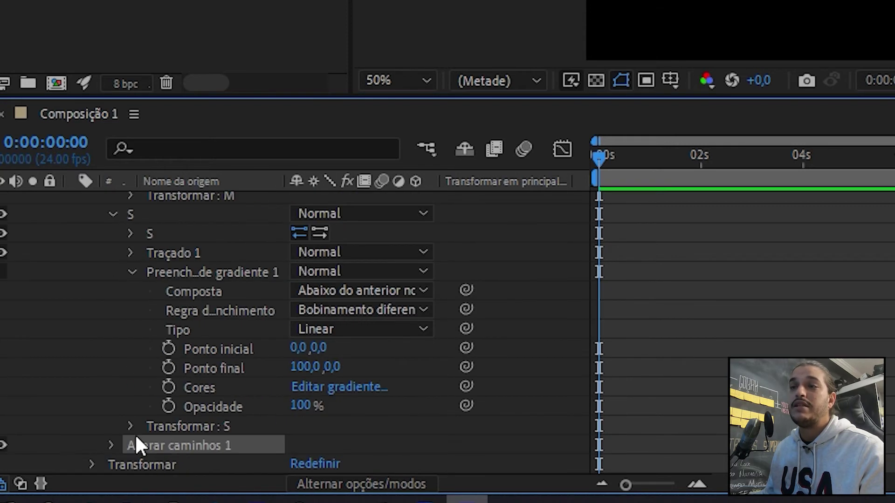
Expand Aparar caminhos 1 to show Início, Fim and Deslocamento, then scrub and preview
click(111, 445)
scroll(112, 447, down, 1)
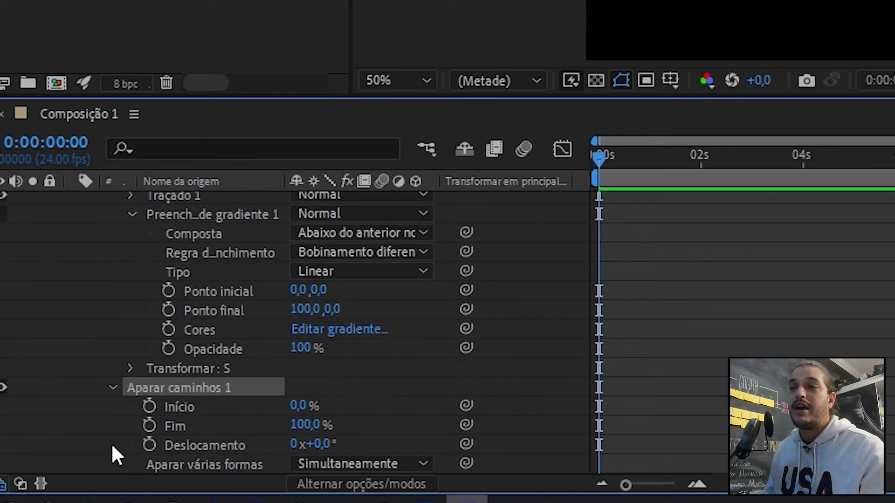
scroll(248, 381, down, 1)
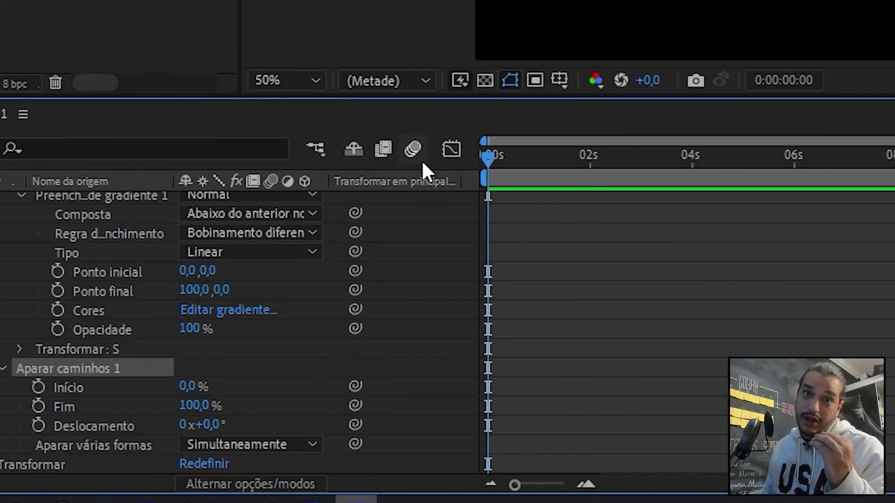
mouse_move(488, 157)
mouse_down()
mouse_move(560, 150)
mouse_move(469, 153)
mouse_up()
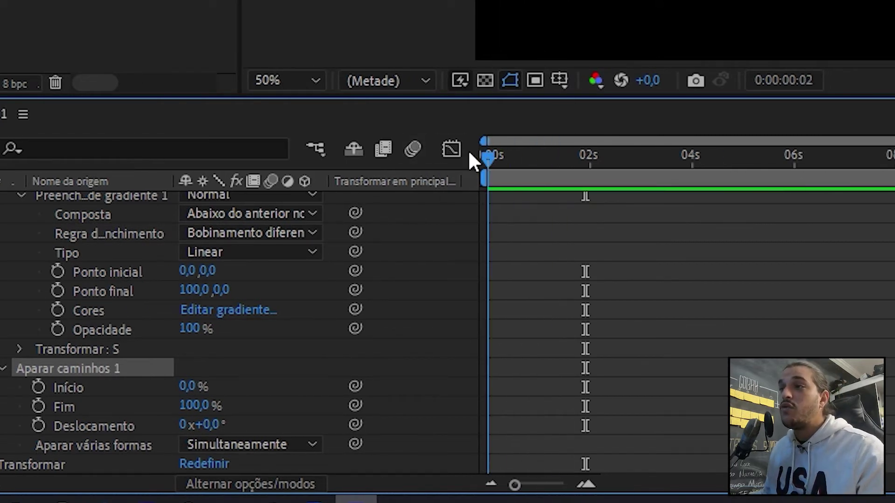
key(space)
key(space)
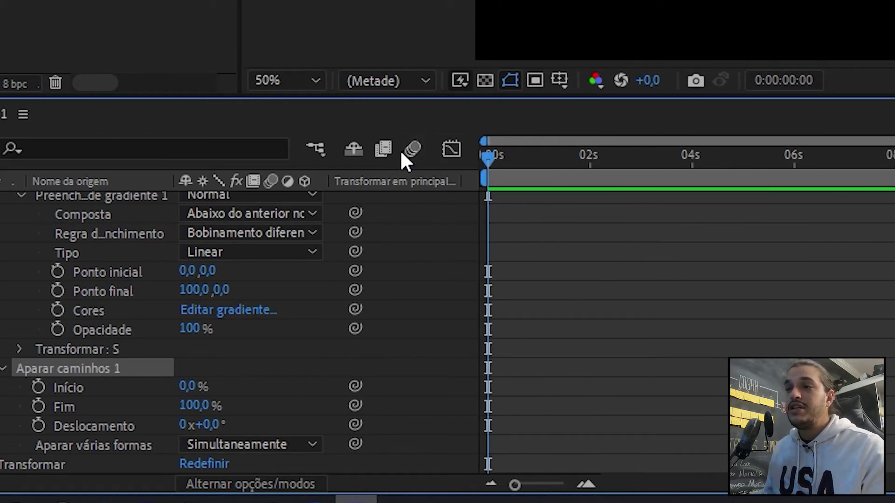
Keyframe Fim at 0% at 0 s and 100% at 4 s
click(39, 406)
click(199, 405)
text(0)
key(Return)
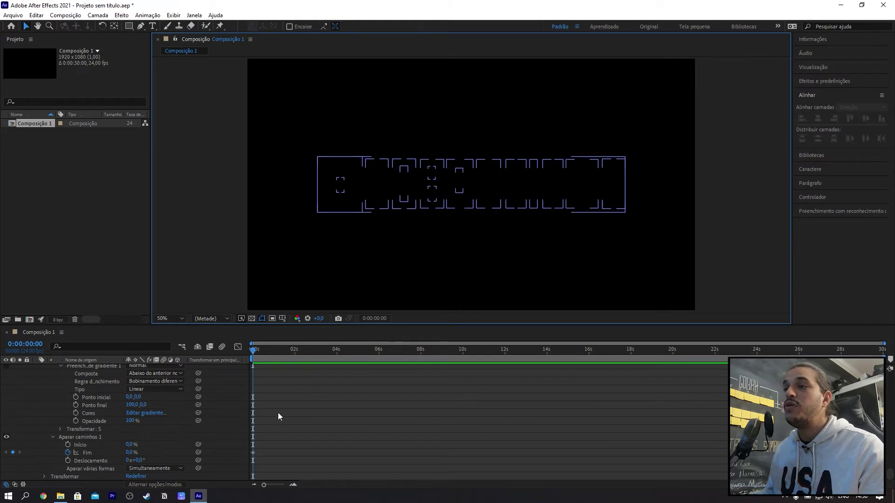
click(278, 415)
drag(254, 350, 338, 353)
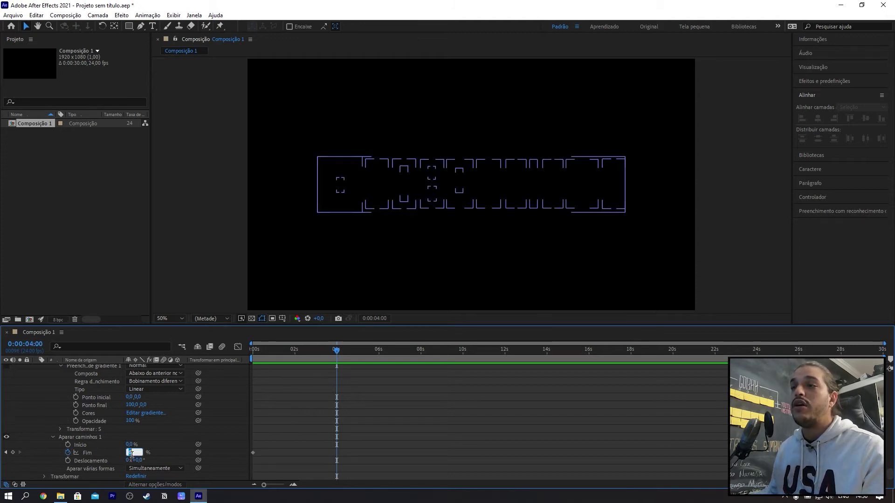
text(10)
key(Return)
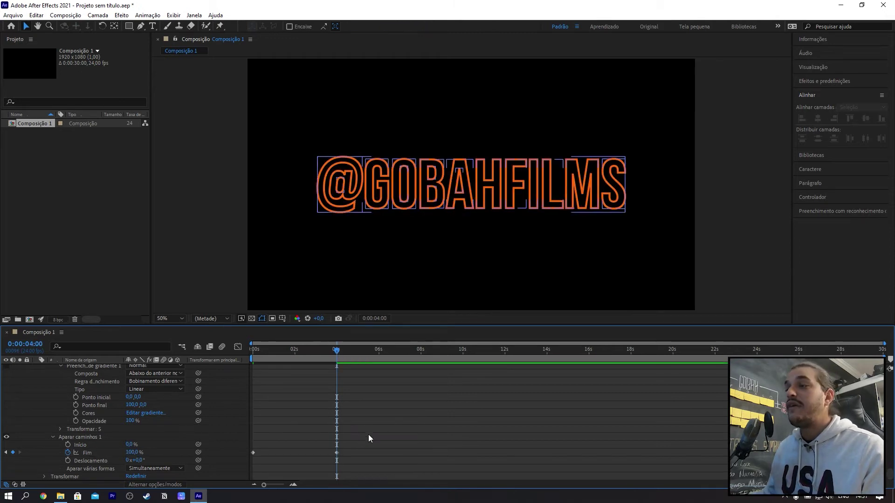
drag(334, 444, 243, 476)
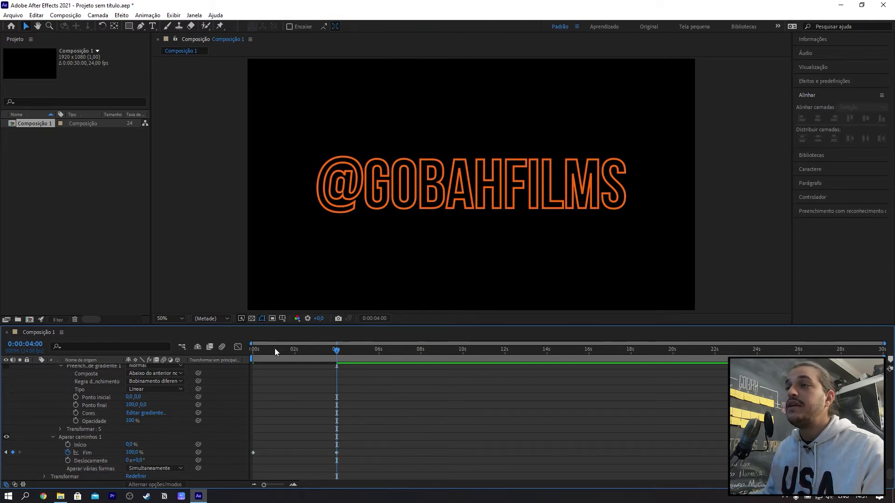
Preview the draw-on from the start and select the Fim keyframes
click(250, 351)
key(space)
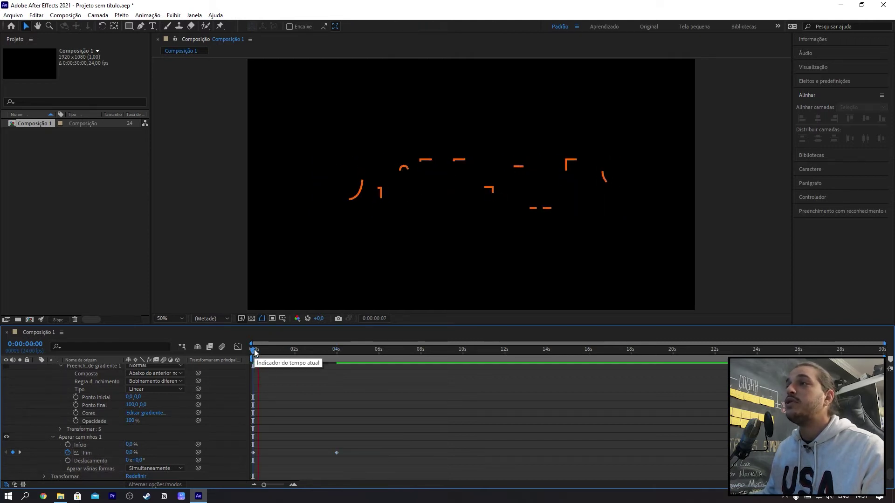
click(261, 348)
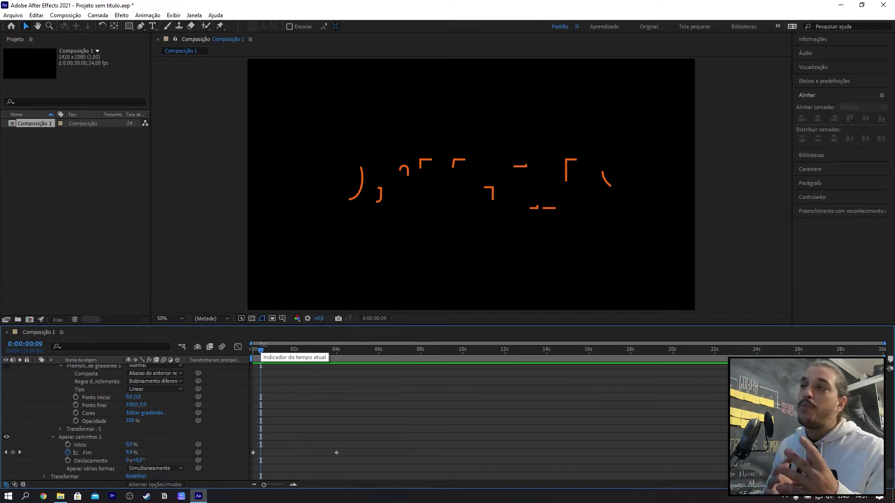
drag(395, 412, 227, 479)
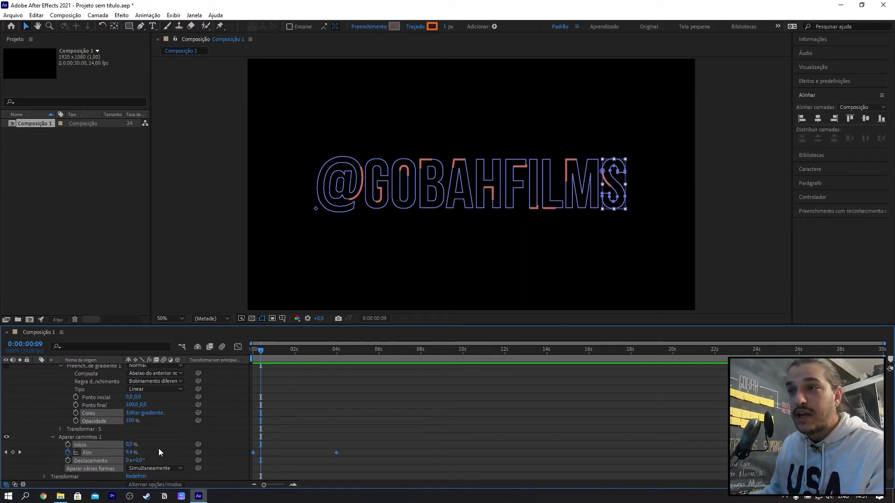
Open the Graph Editor showing the Fim curve of Aparar caminhos 1
key(F2)
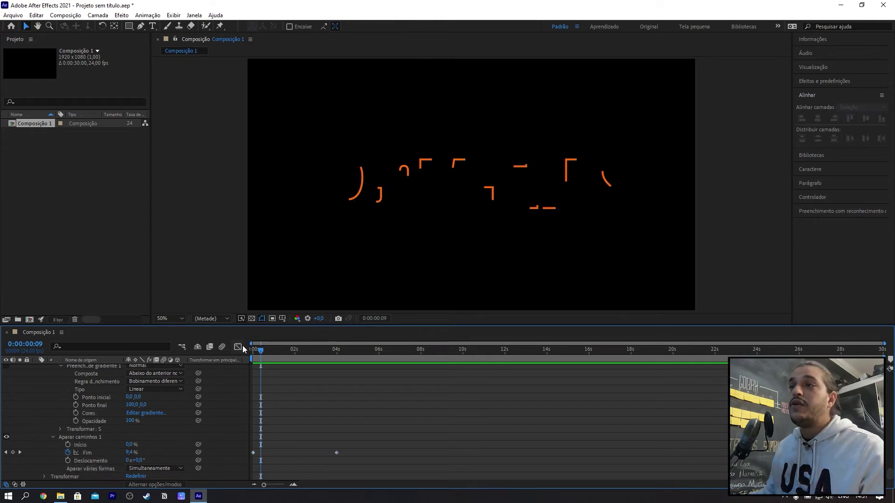
click(238, 347)
click(197, 435)
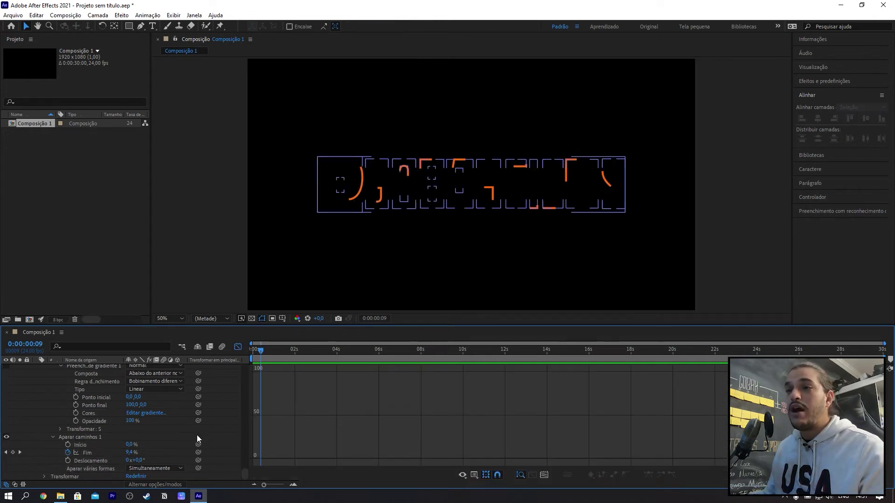
click(77, 438)
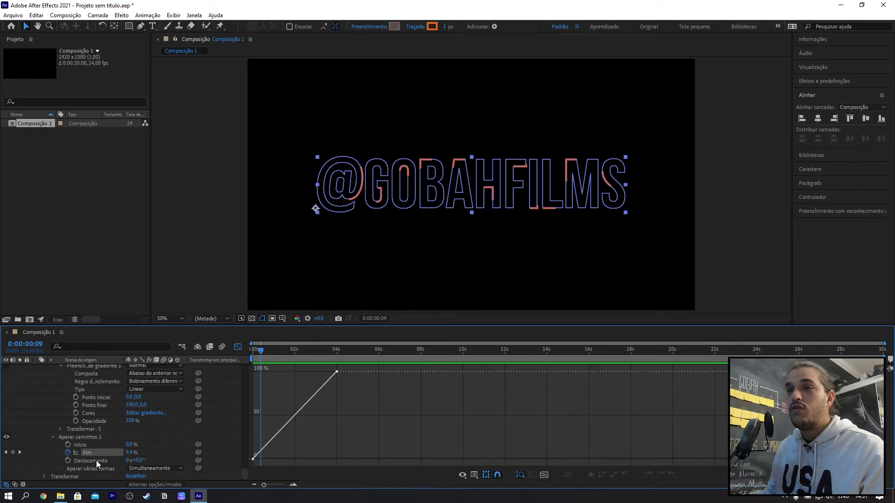
mouse_move(329, 382)
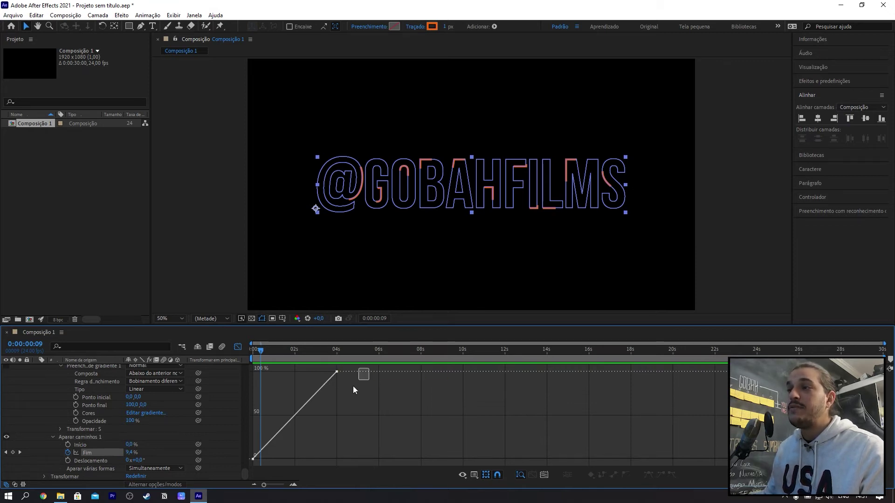
Apply Easy Ease (F9) to both Fim keyframes and preview the S-curve draw-on
drag(369, 365, 250, 466)
key(F9)
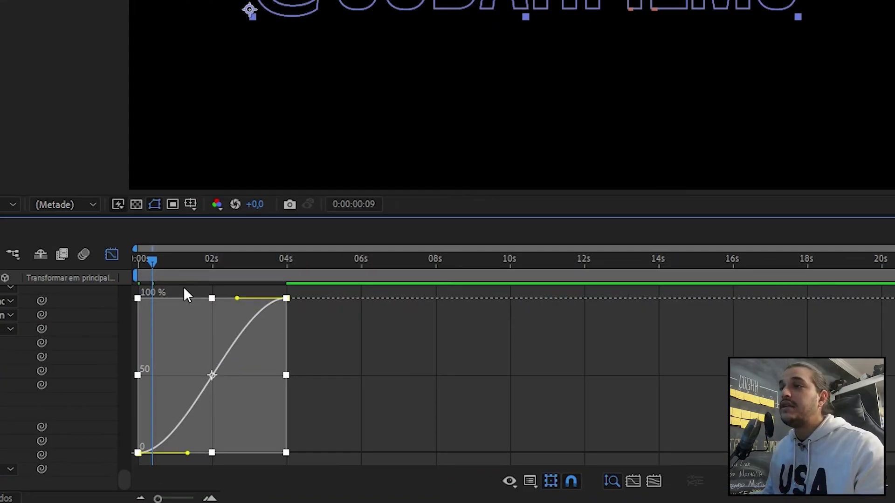
click(395, 335)
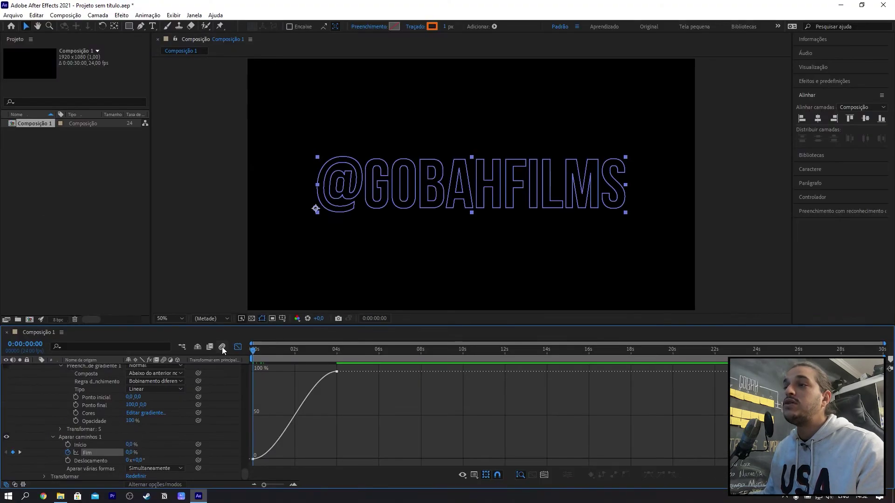
key(space)
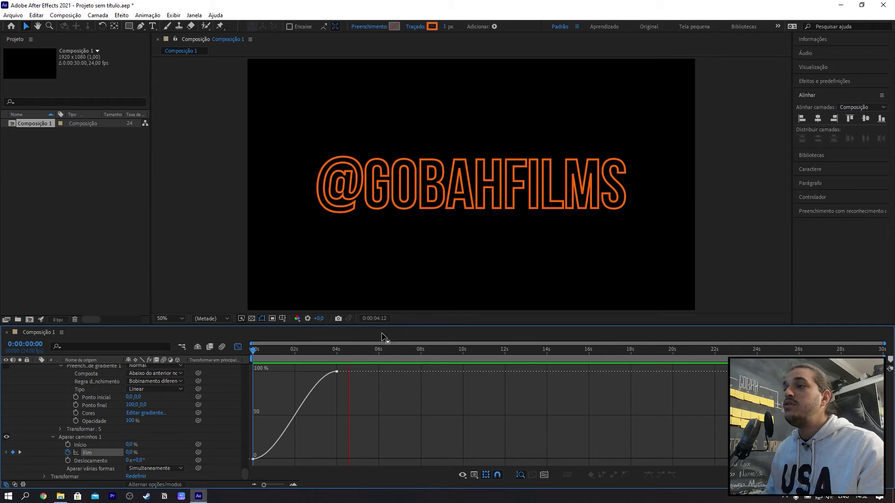
key(space)
click(314, 381)
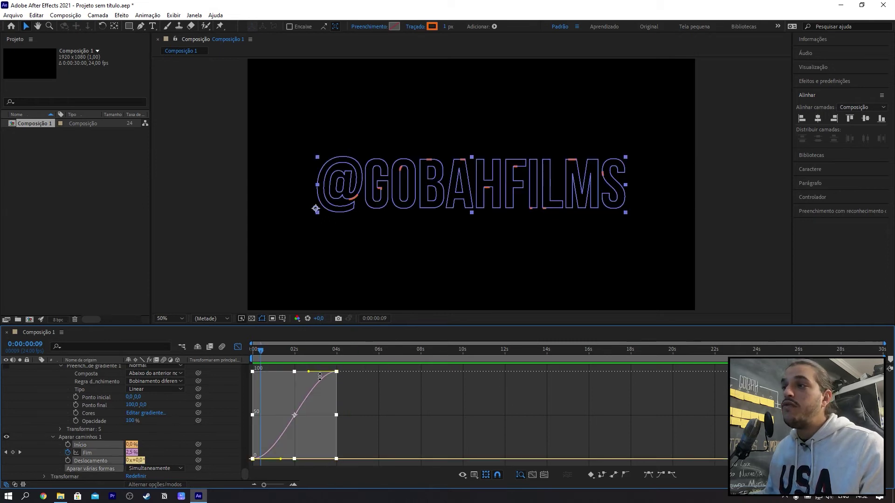
Reshape the Fim Bezier handles so the draw-on starts fast and settles into 100%
drag(308, 373, 261, 377)
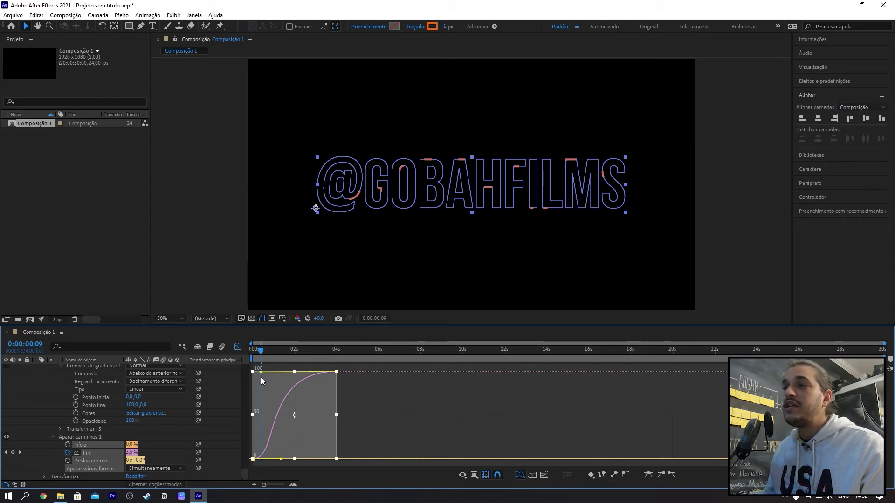
key(space)
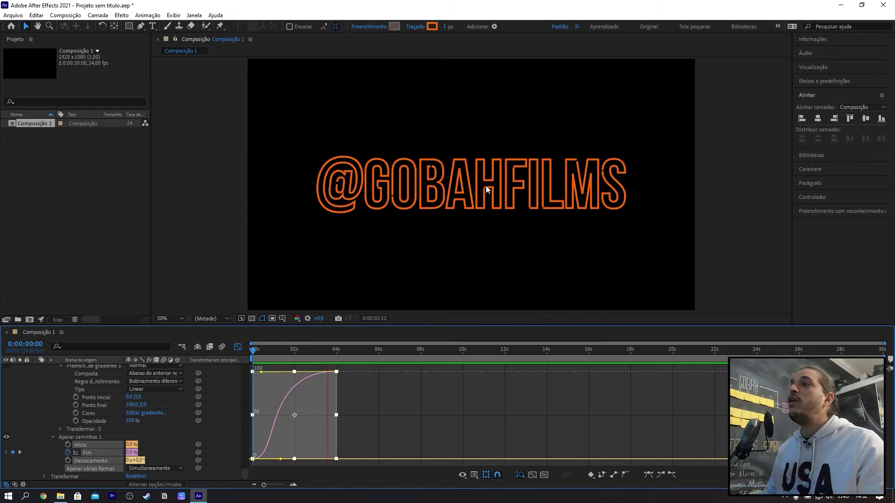
key(space)
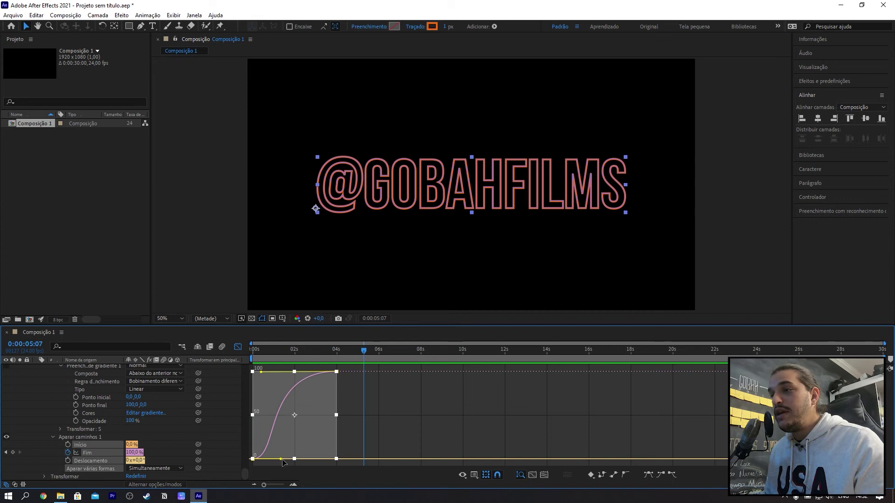
drag(282, 459, 317, 459)
key(Home)
key(space)
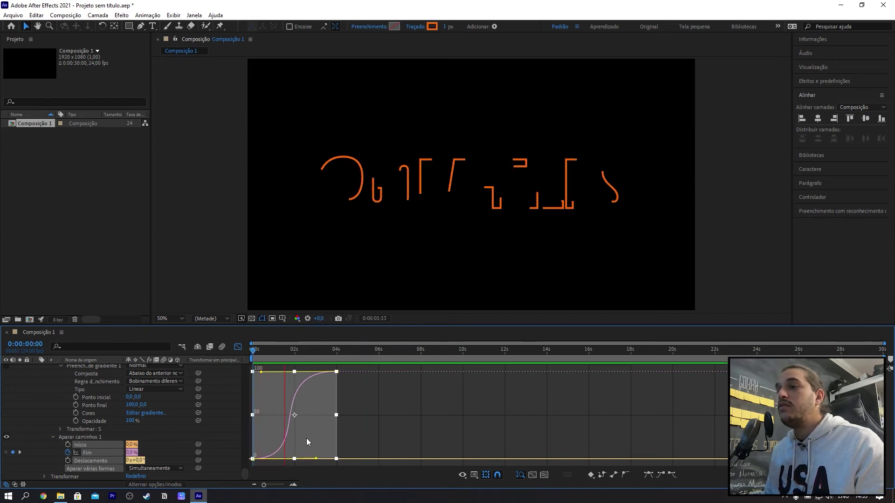
key(space)
drag(316, 460, 296, 459)
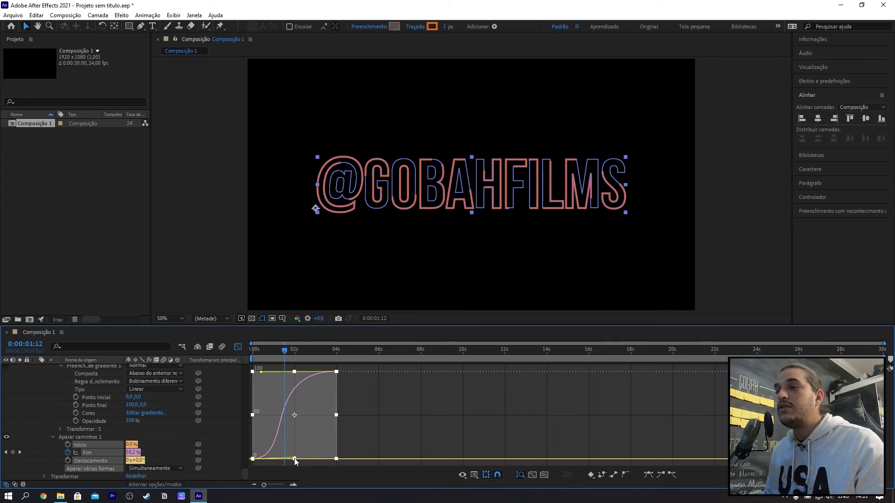
key(space)
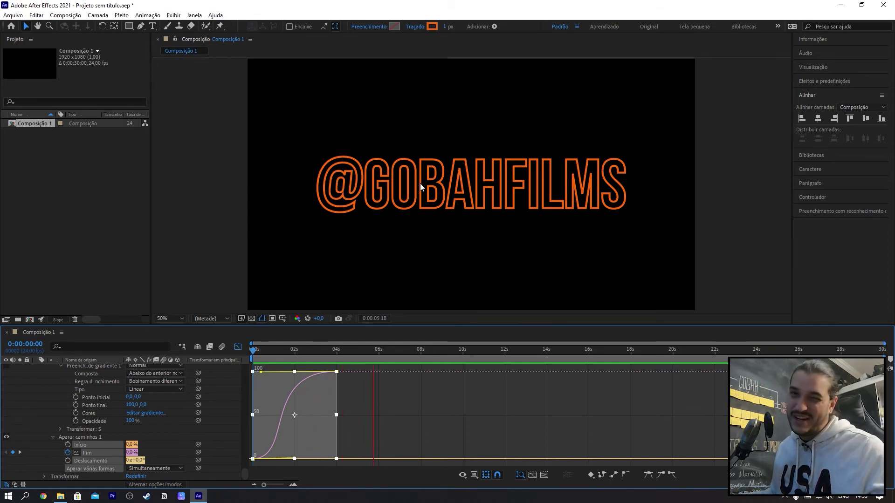
click(424, 397)
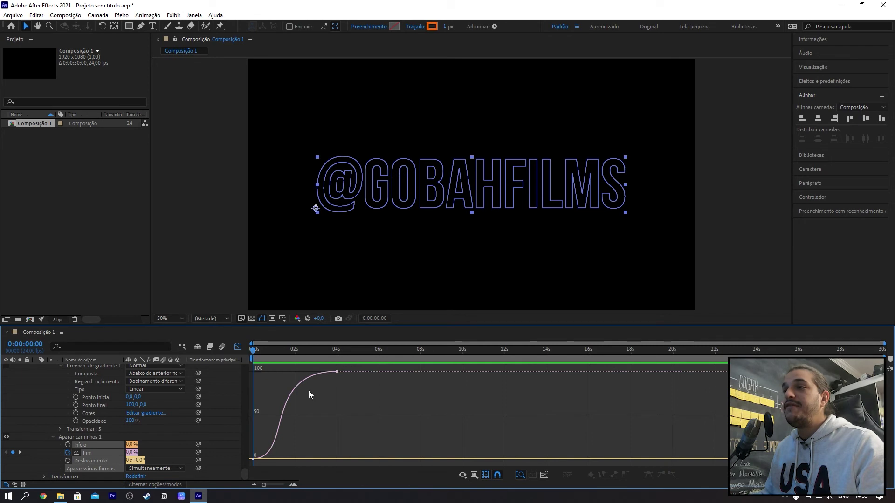
At 2s 20f, change the outline stroke colour to magenta FF00FC
drag(275, 349, 311, 352)
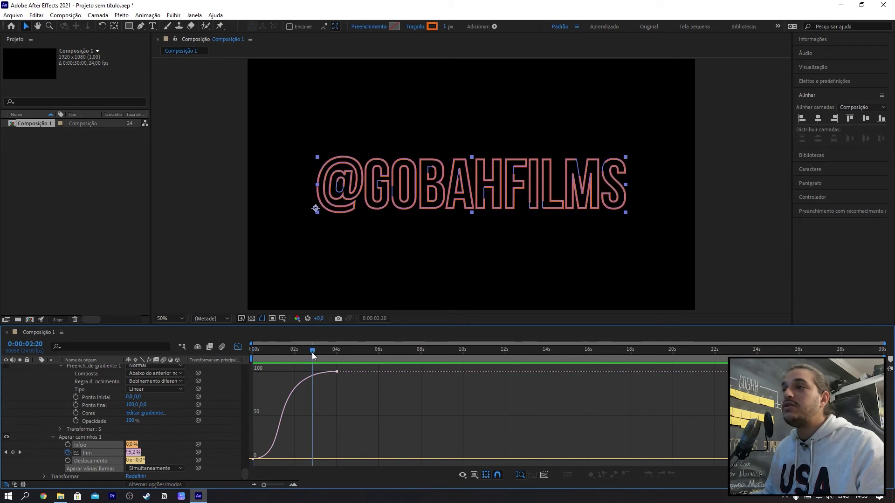
click(432, 26)
click(455, 285)
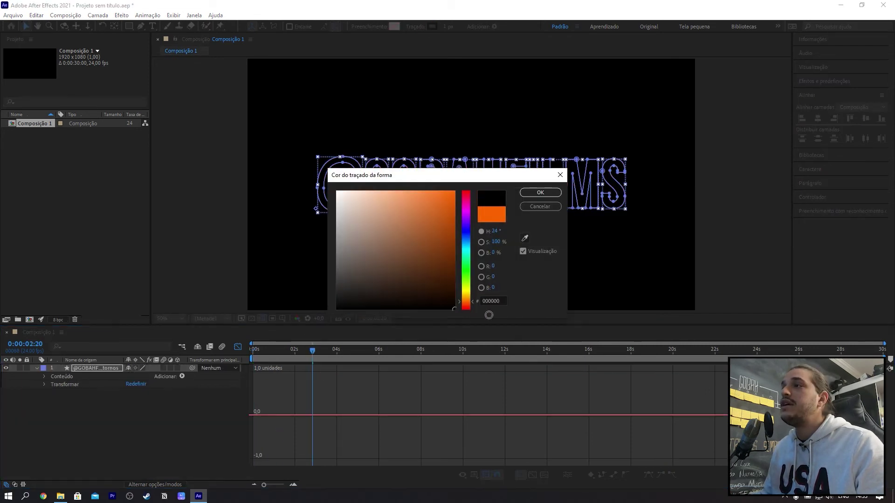
drag(472, 223, 472, 210)
click(454, 192)
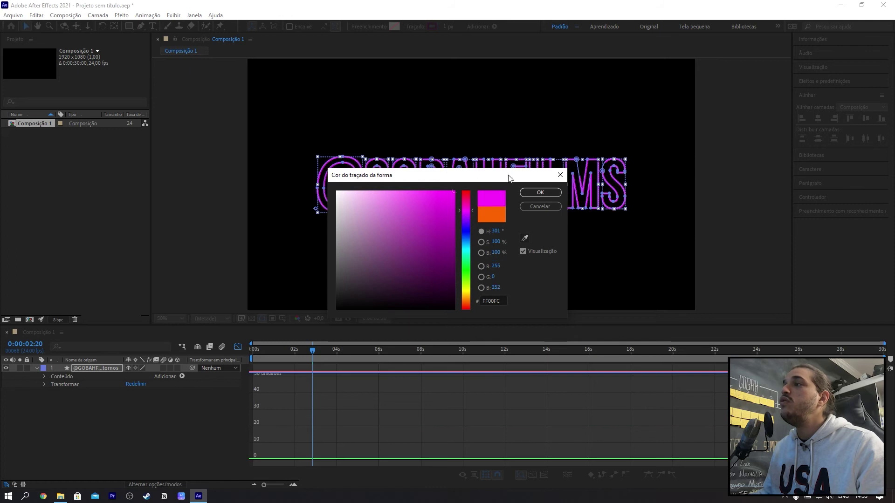
click(534, 195)
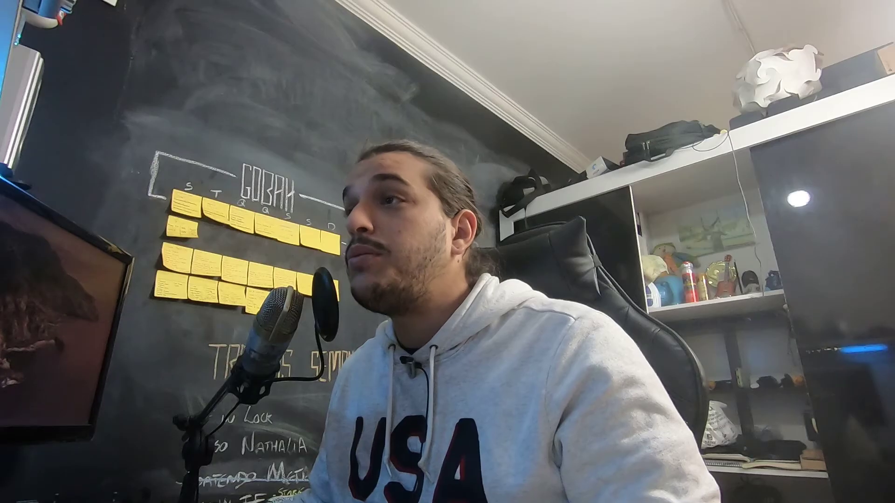